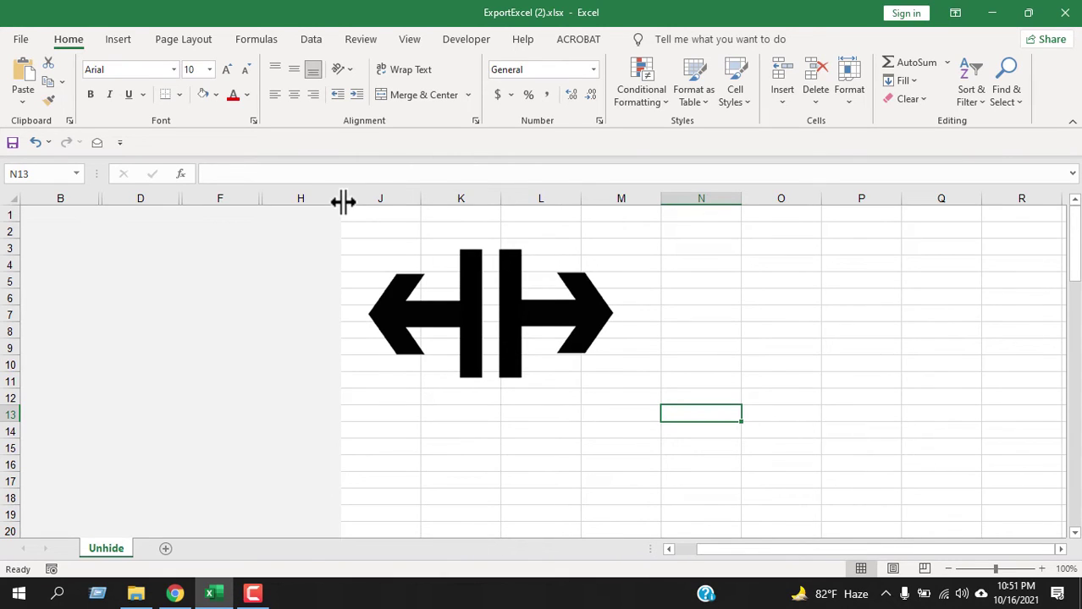
- Widen hidden column I to show Last Name, and unhide column G to reveal First Name
{"action": "left_click_drag", "start_coordinate": [343, 201], "coordinate": [427, 200]}
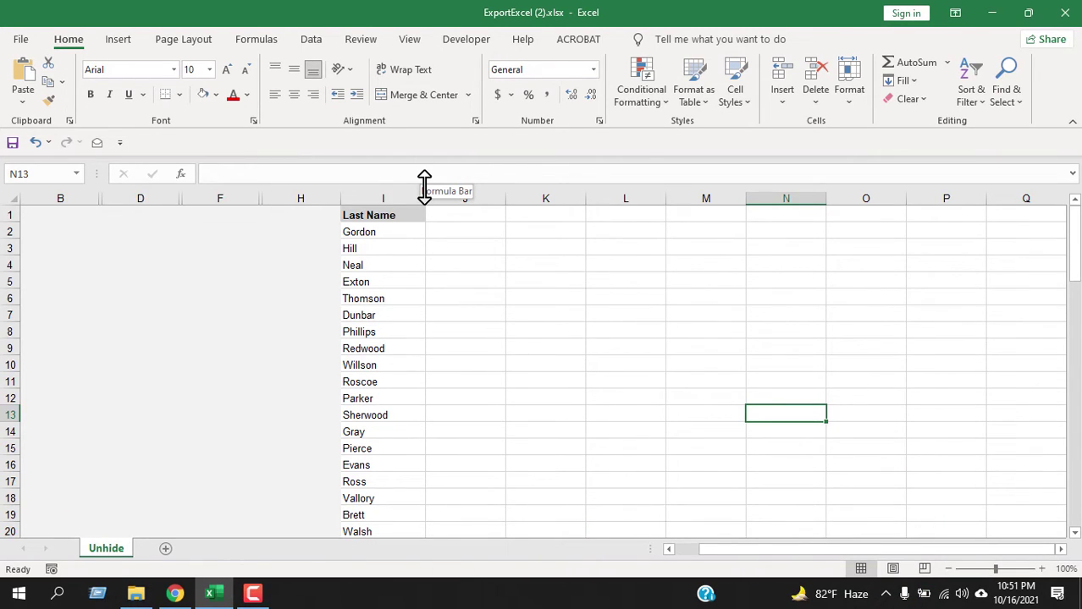
{"action": "left_click_drag", "start_coordinate": [227, 198], "coordinate": [288, 186]}
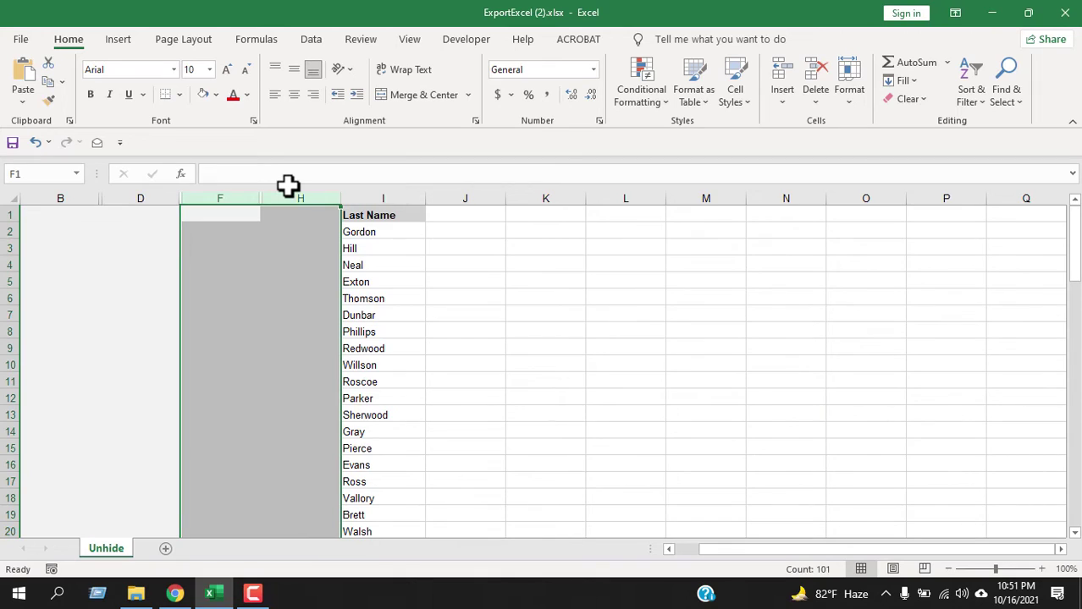
{"action": "right_click", "coordinate": [288, 250]}
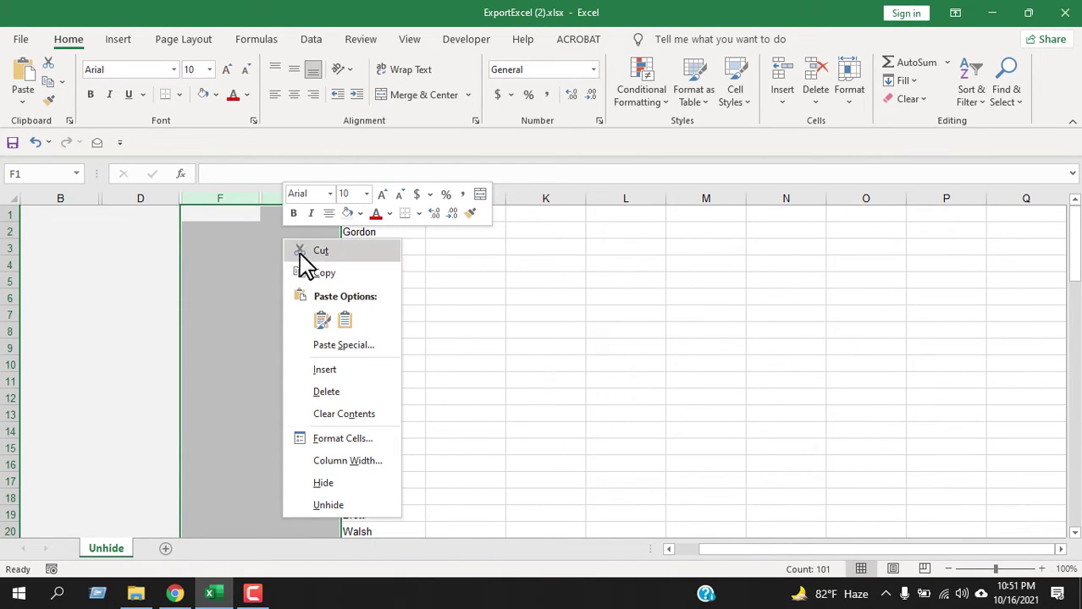
{"action": "left_click", "coordinate": [333, 508]}
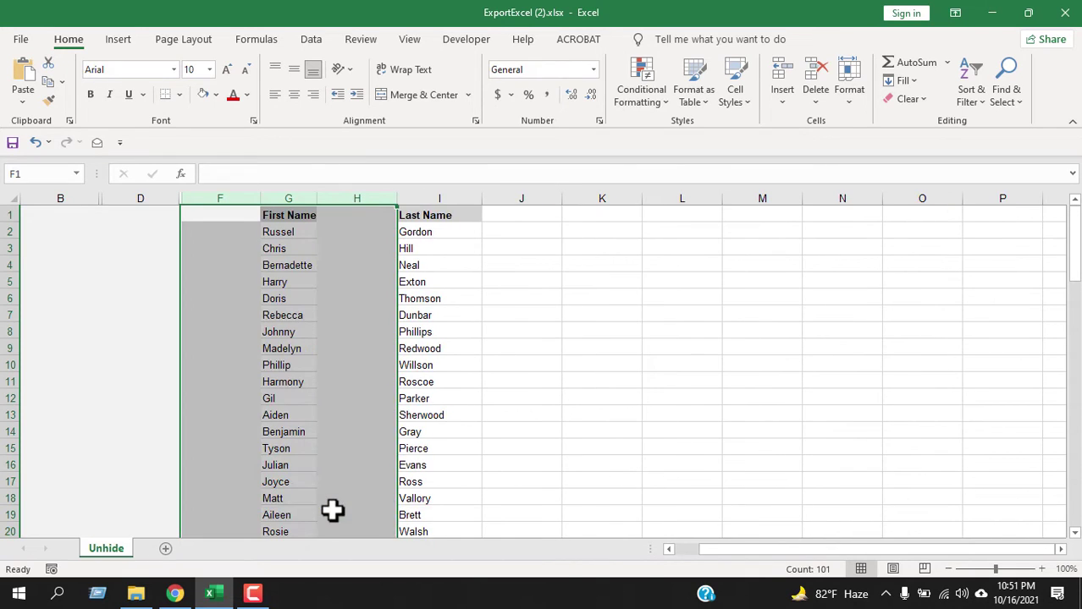
{"action": "left_click_drag", "start_coordinate": [161, 198], "coordinate": [189, 191]}
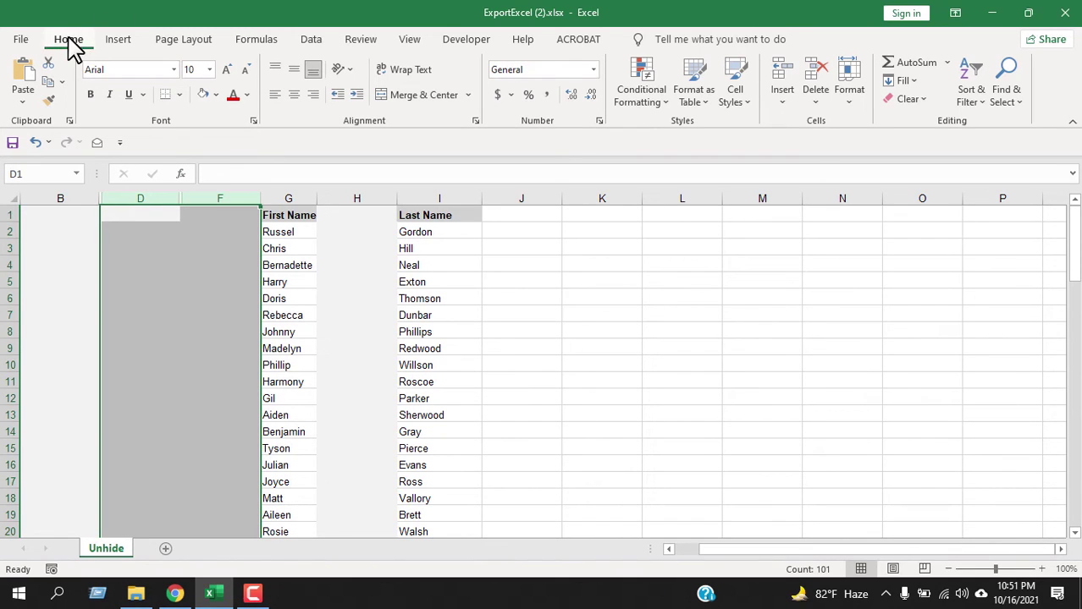
- Unhide column E (Job Title) with Format > Hide & Unhide > Unhide Columns
{"action": "left_click", "coordinate": [843, 96]}
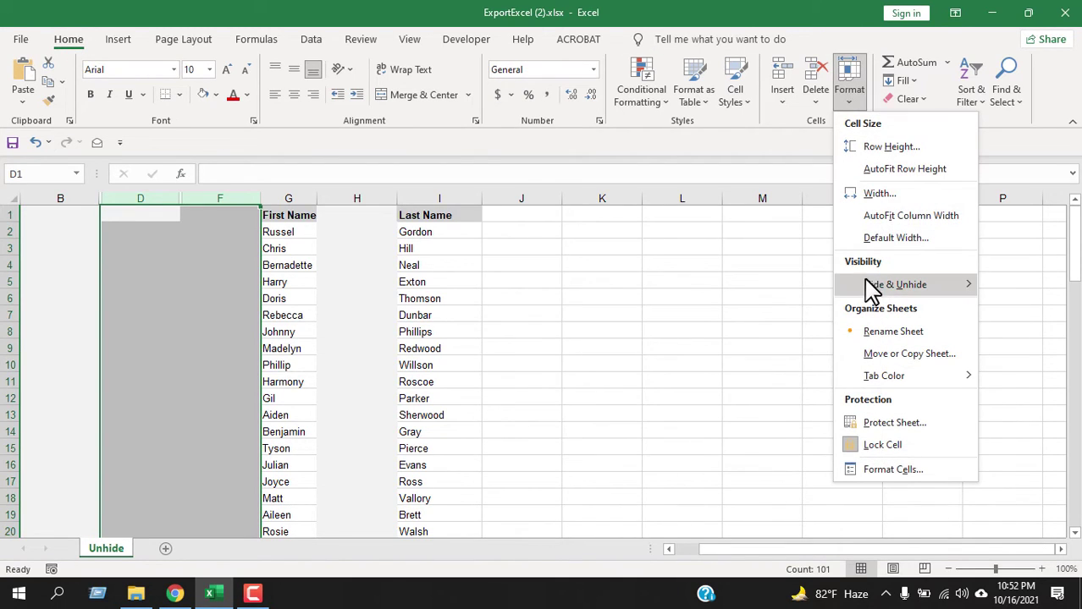
{"action": "mouse_move", "coordinate": [881, 285]}
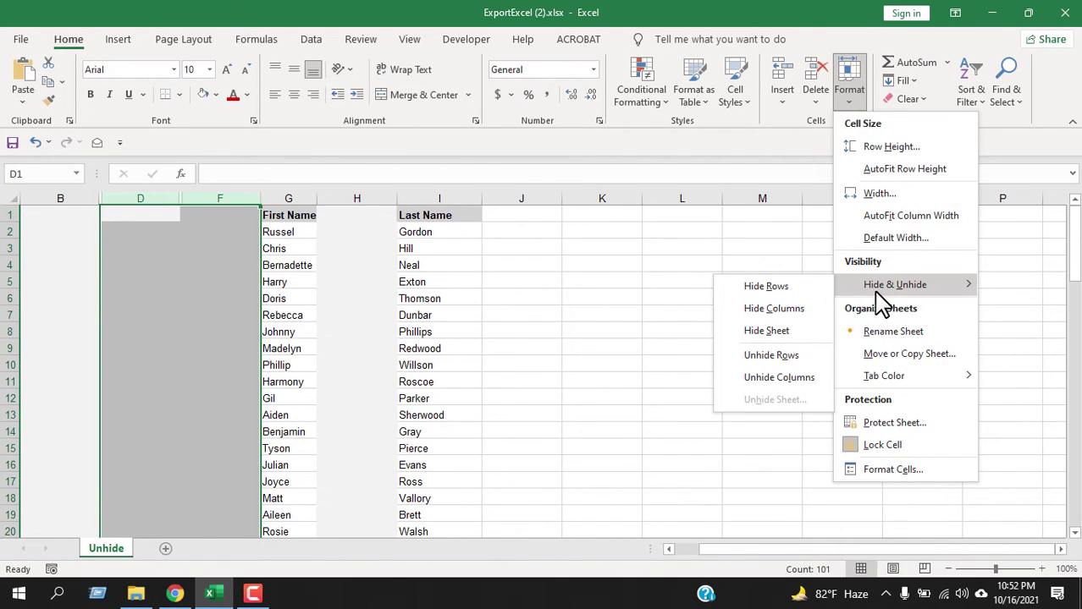
{"action": "left_click", "coordinate": [778, 381]}
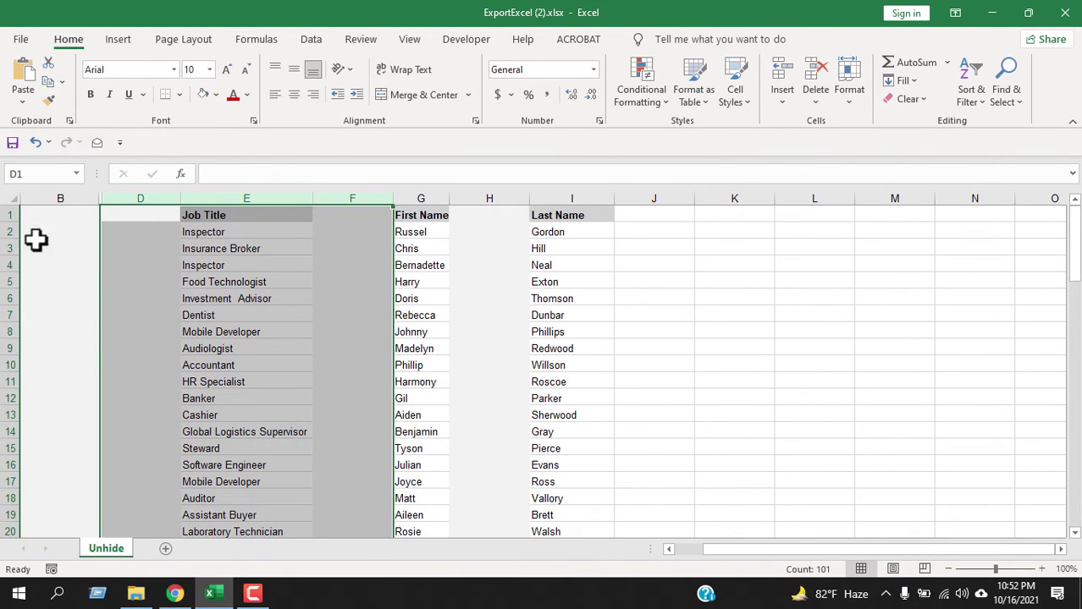
- Unhide column C (Email Address) across columns B:D using the Alt+H,O,U,L shortcut
{"action": "left_click_drag", "start_coordinate": [73, 190], "coordinate": [103, 191]}
{"action": "key", "text": "alt"}
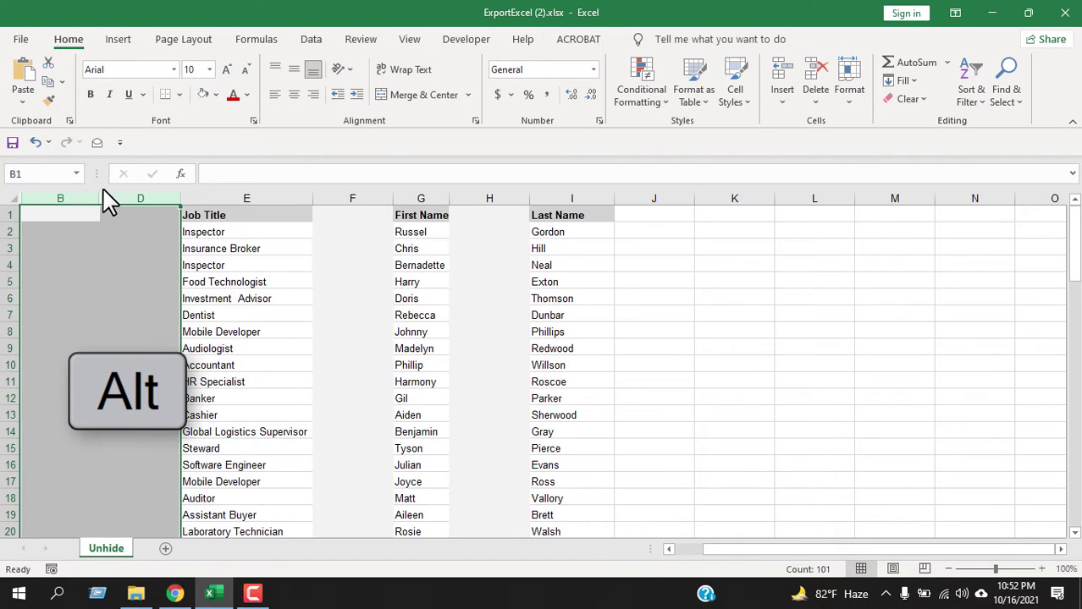
{"action": "key", "text": "h"}
{"action": "key", "text": "o"}
{"action": "key", "text": "u"}
{"action": "key", "text": "l"}
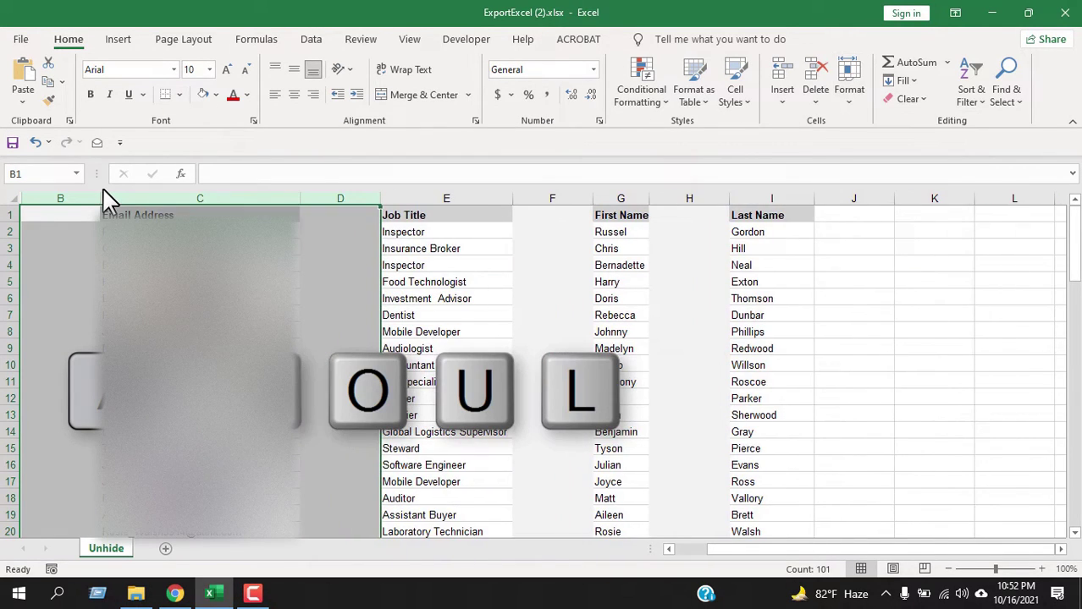
{"action": "left_click", "coordinate": [876, 327]}
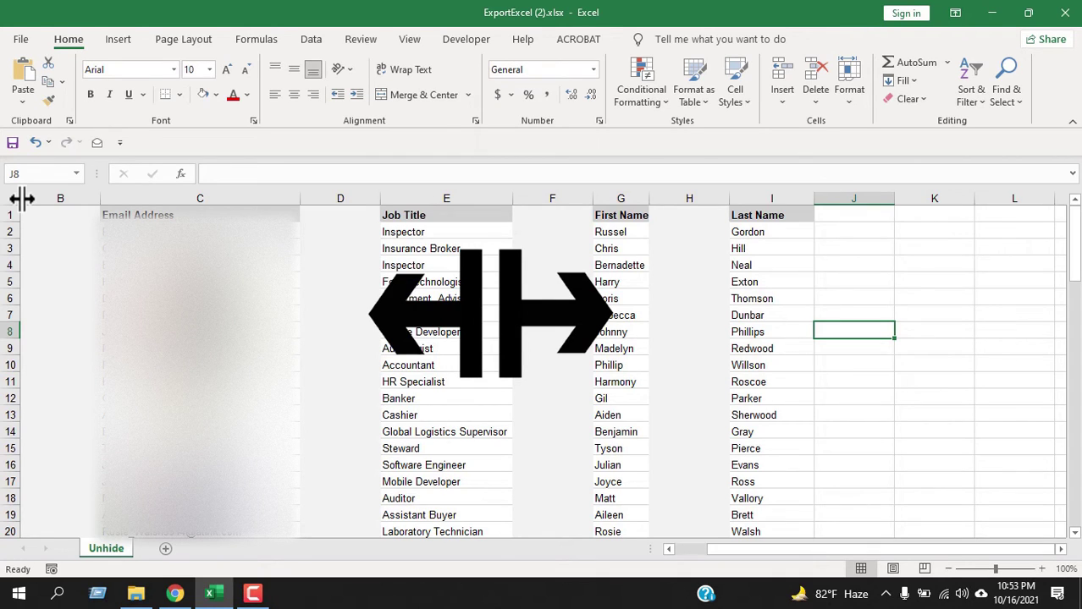
{"action": "left_click_drag", "start_coordinate": [22, 199], "coordinate": [89, 188]}
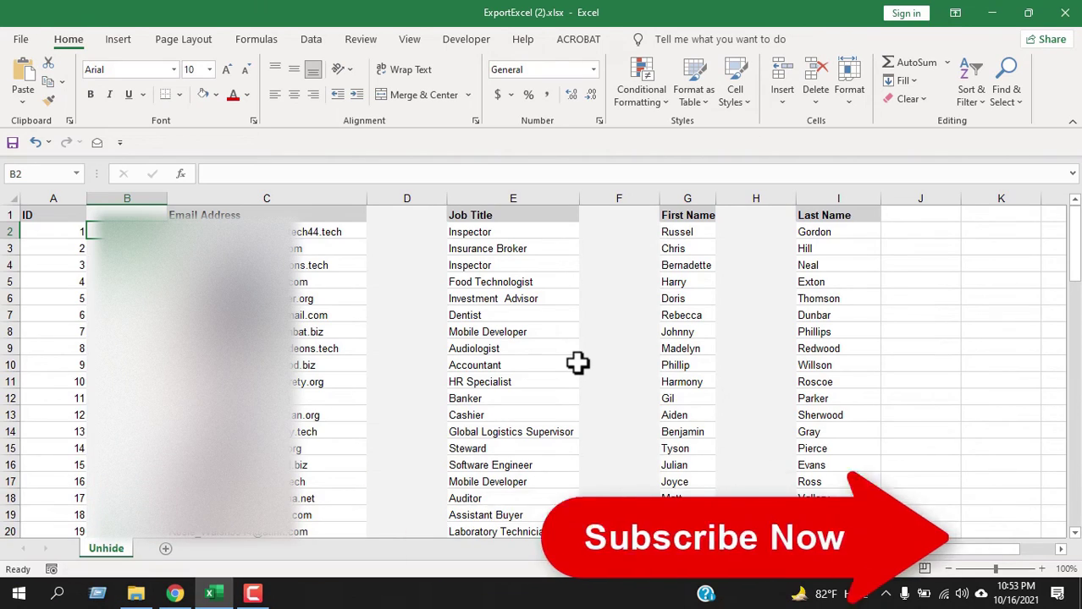
{"action": "key", "text": "ctrl+z"}
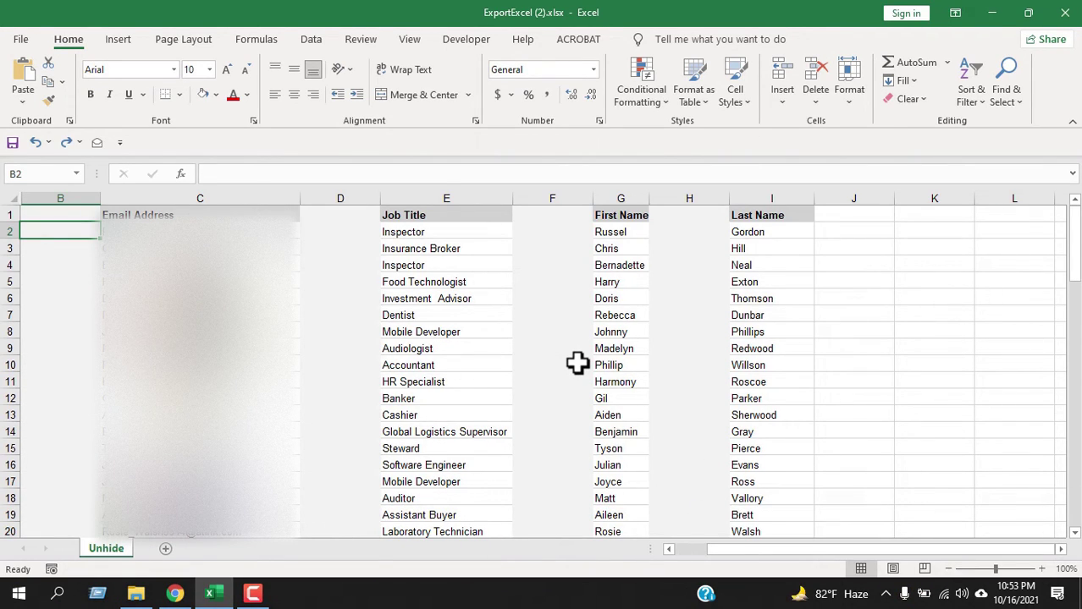
{"action": "left_click", "coordinate": [75, 194]}
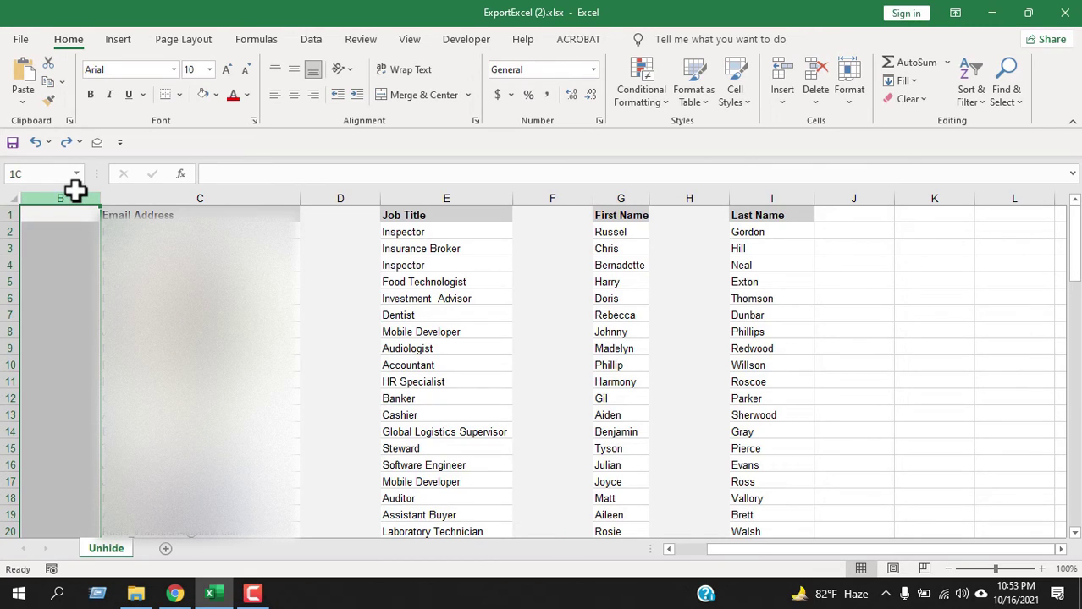
{"action": "left_click_drag", "start_coordinate": [75, 191], "coordinate": [7, 204]}
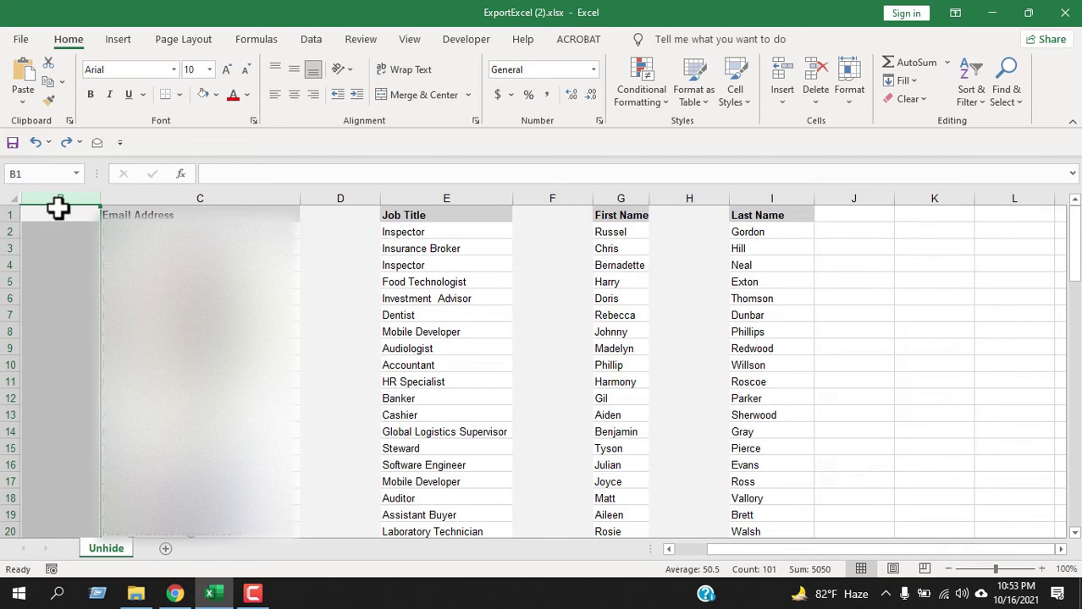
{"action": "right_click", "coordinate": [56, 211]}
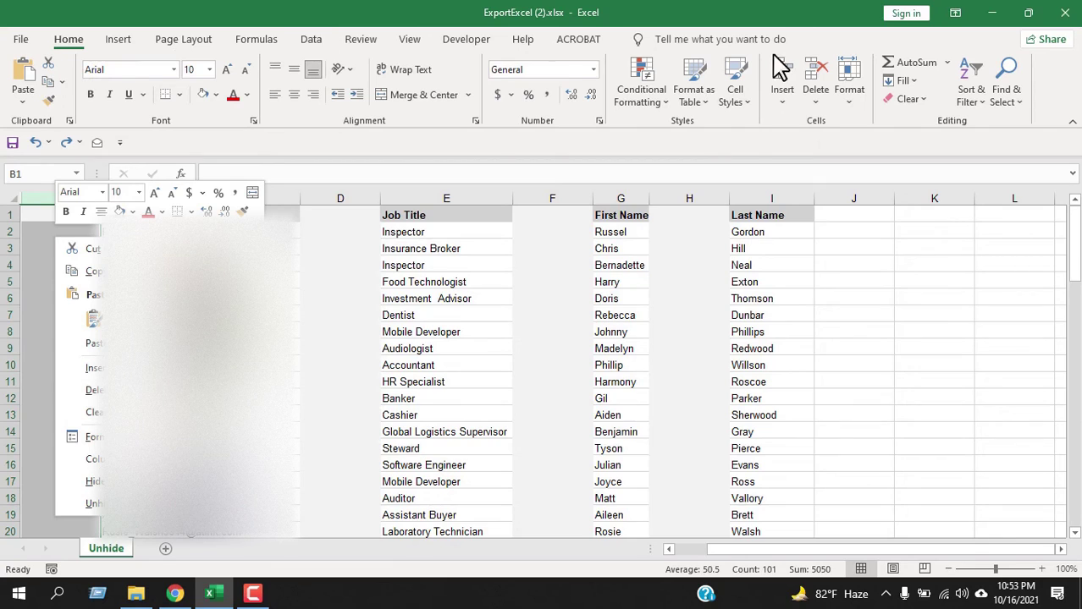
{"action": "left_click", "coordinate": [853, 90]}
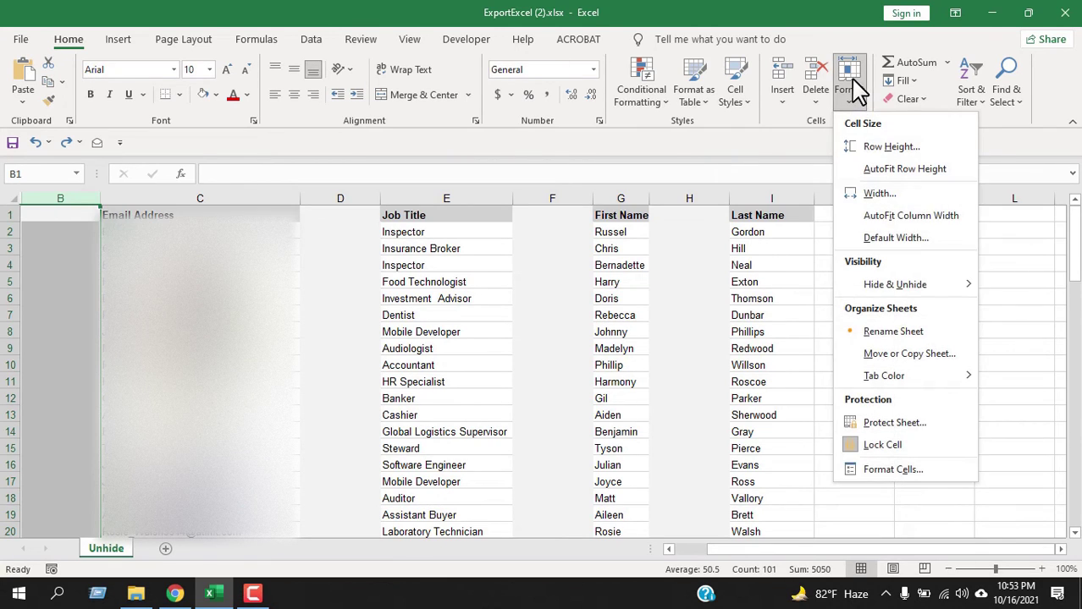
{"action": "mouse_move", "coordinate": [918, 290]}
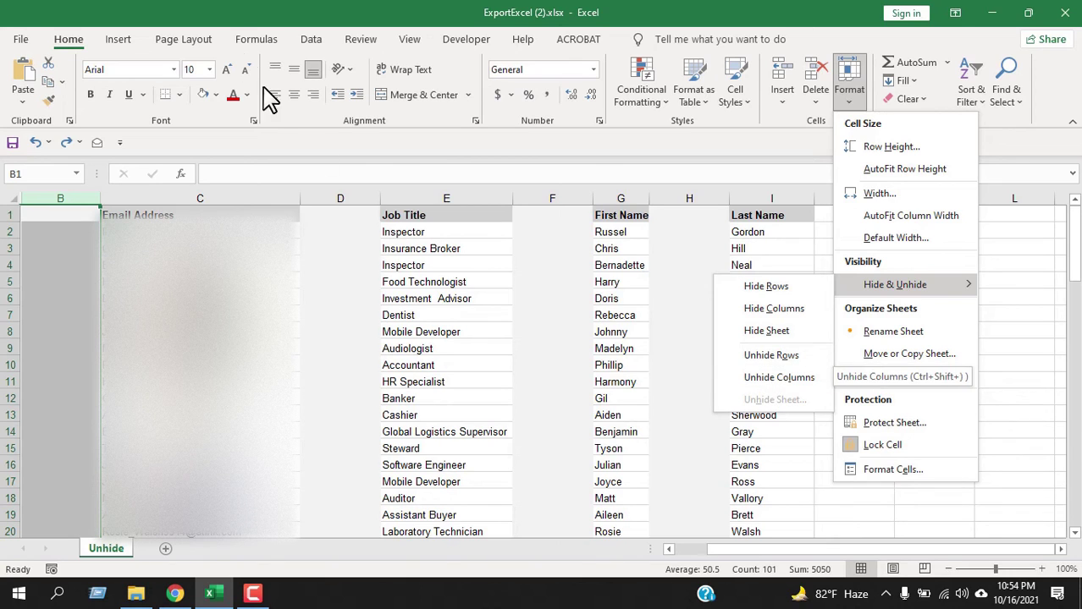
{"action": "left_click", "coordinate": [237, 11]}
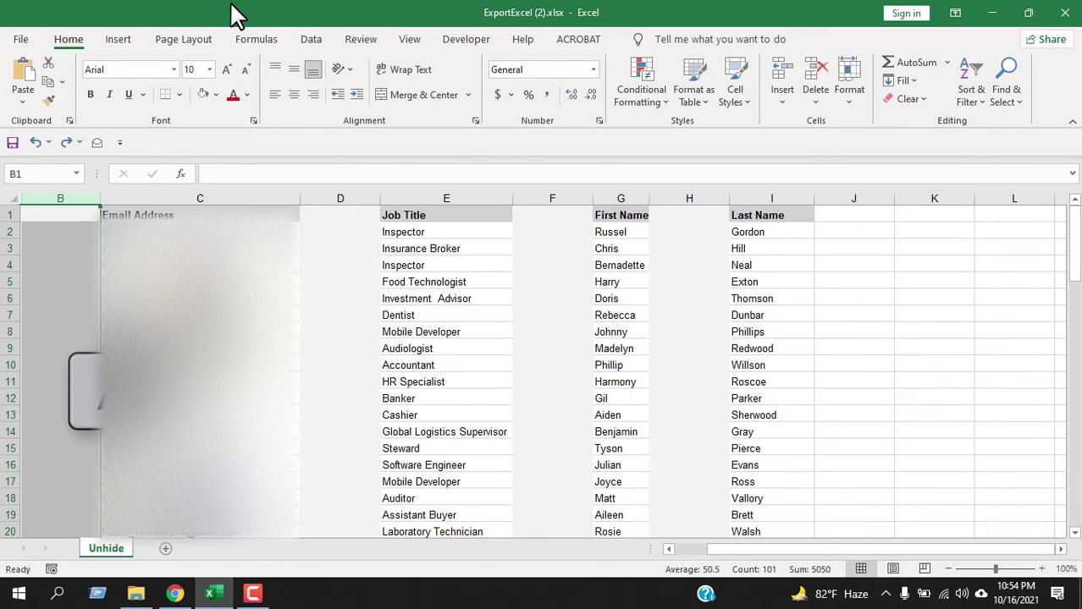
{"action": "key", "text": "h"}
{"action": "key", "text": "o"}
{"action": "key", "text": "u"}
{"action": "key", "text": "l"}
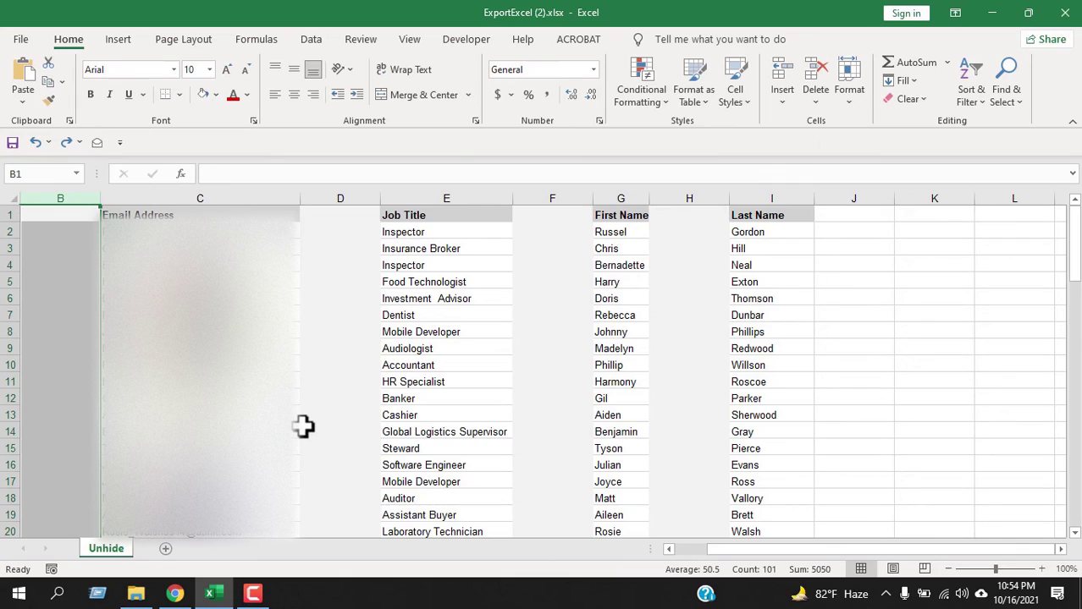
- Go to cell A1 via the Name Box and unhide column A to show the IDs
{"action": "left_click", "coordinate": [35, 175]}
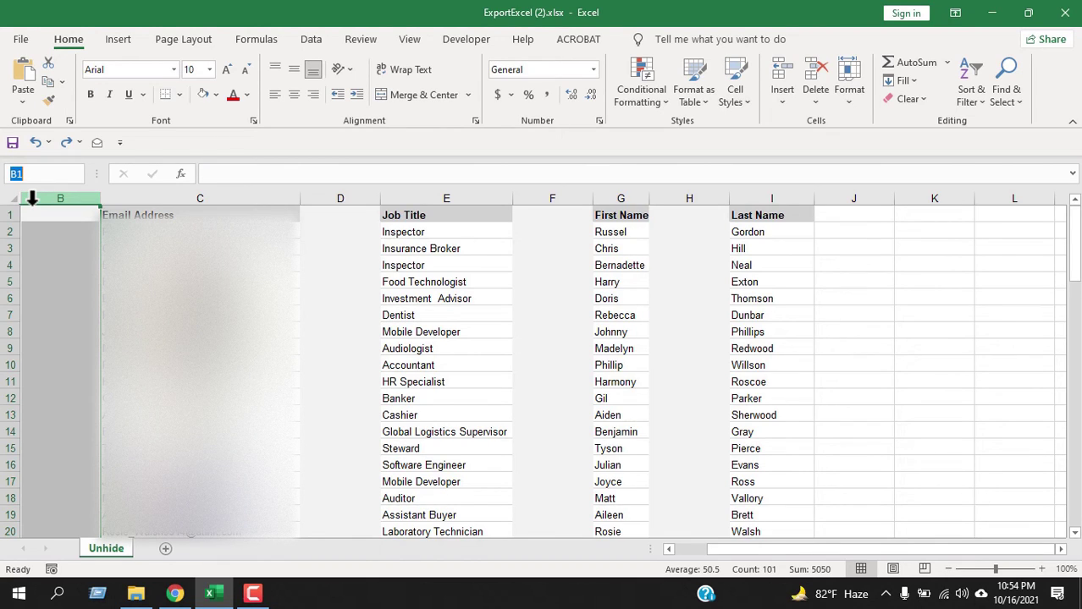
{"action": "type", "text": "A1"}
{"action": "key", "text": "Return"}
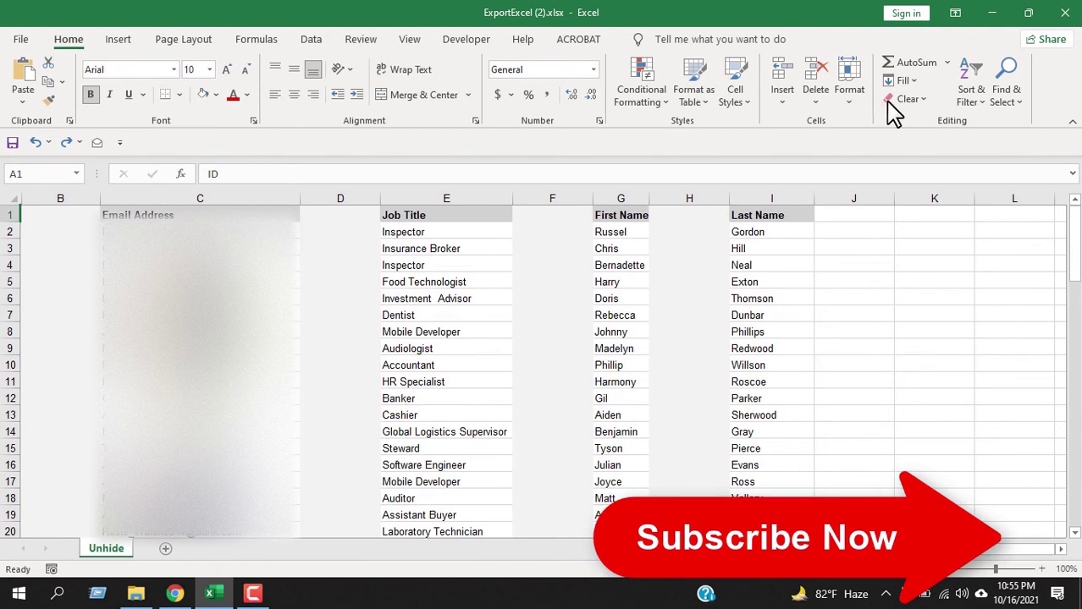
{"action": "left_click", "coordinate": [859, 94]}
{"action": "mouse_move", "coordinate": [914, 288]}
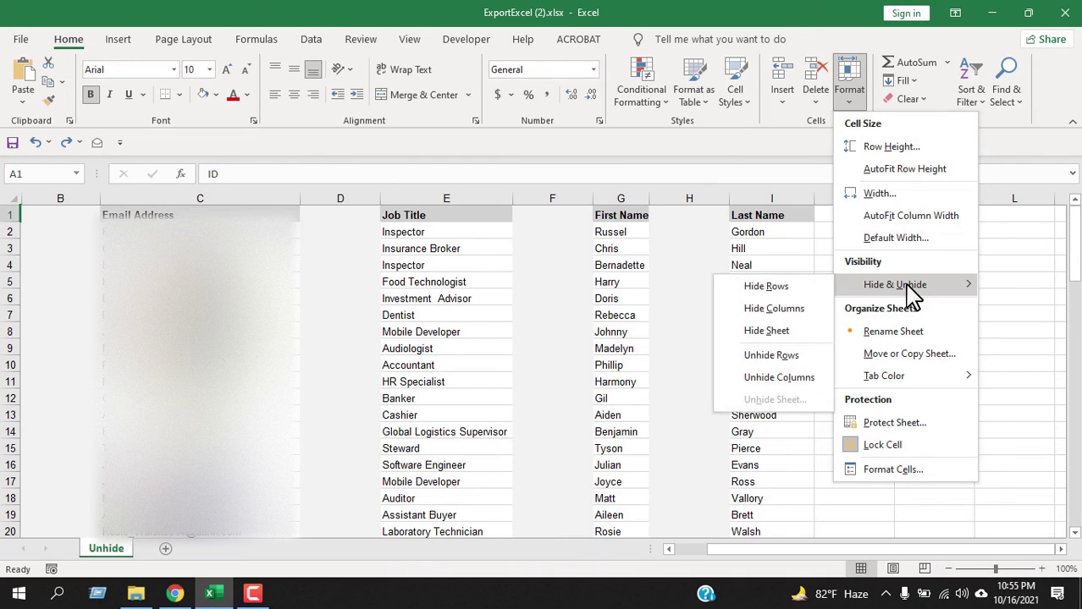
{"action": "left_click", "coordinate": [778, 391]}
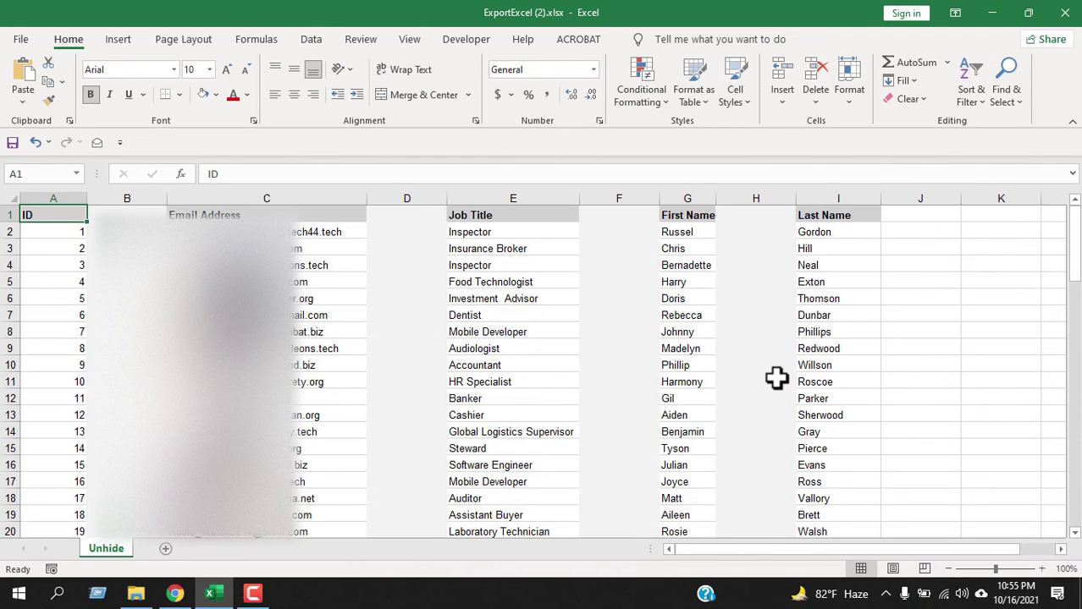